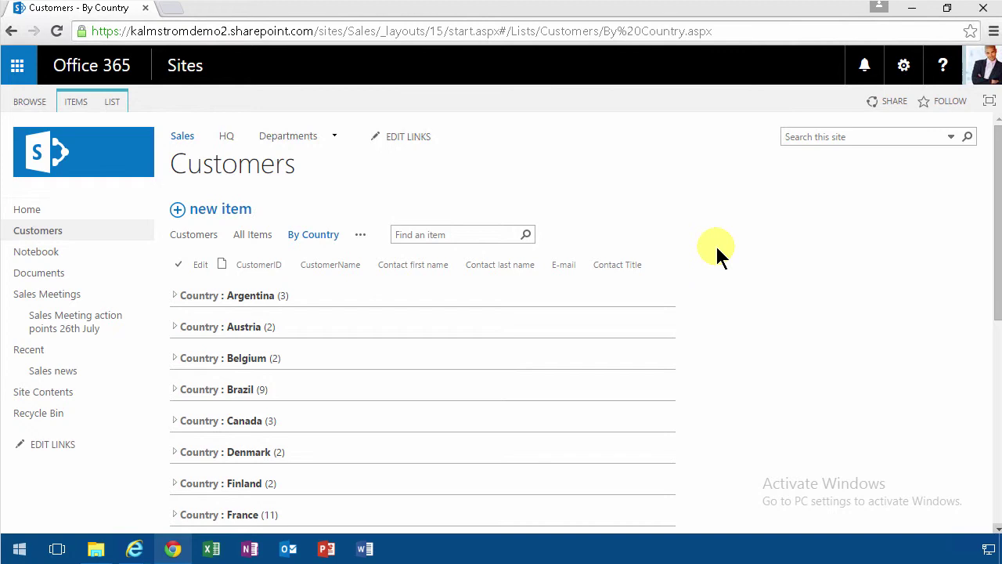
Step: Add a new page named ChooseCountrySeeCustomer to the Sales site
{"action": "left_click", "coordinate": [904, 65]}
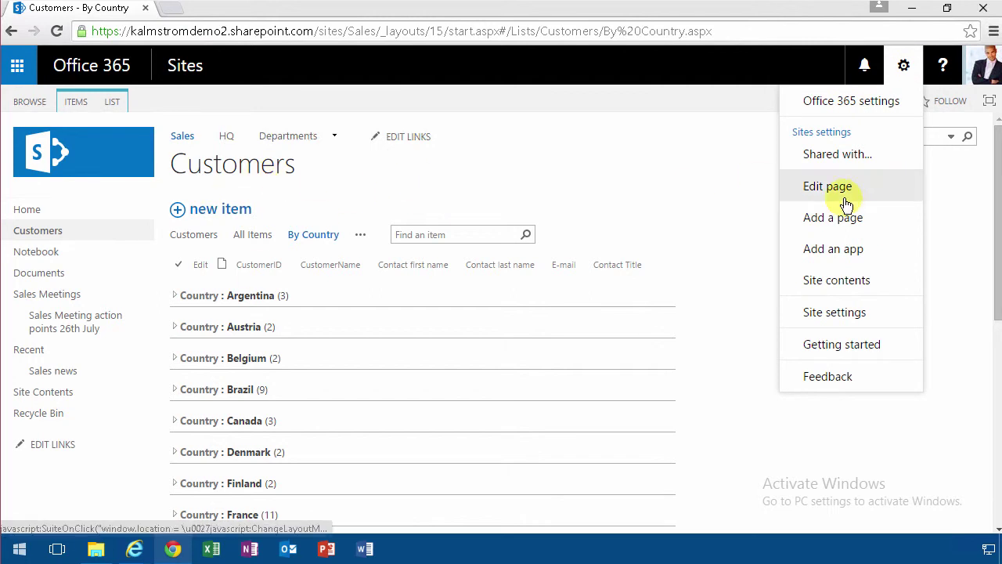
{"action": "left_click", "coordinate": [850, 225]}
{"action": "type", "text": "ChooseCountrySeeCustomer"}
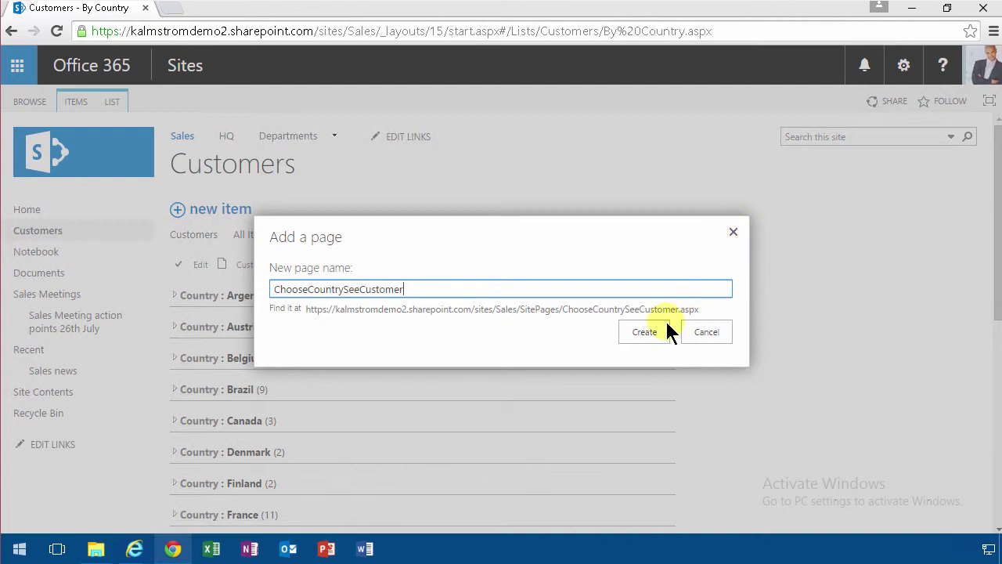
{"action": "left_click", "coordinate": [660, 334]}
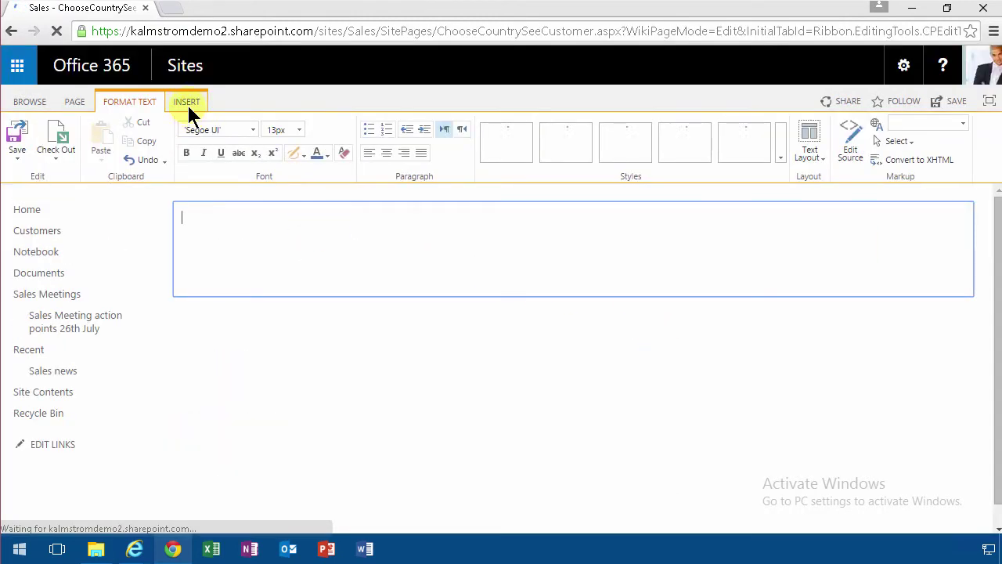
Step: Insert the Customers list from the Apps category into the new page as a web part
{"action": "left_click", "coordinate": [188, 103]}
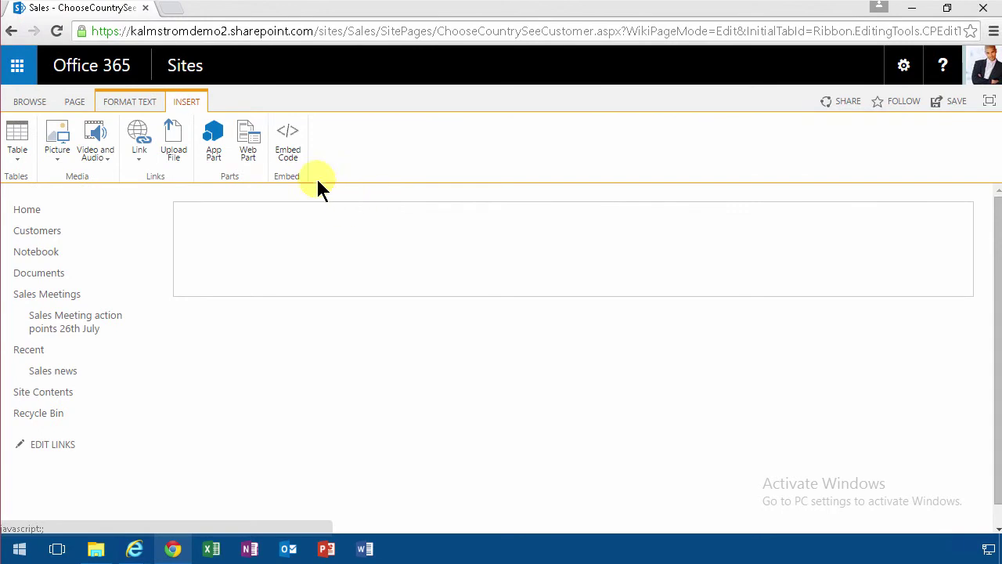
{"action": "left_click", "coordinate": [252, 146]}
{"action": "left_click", "coordinate": [198, 222]}
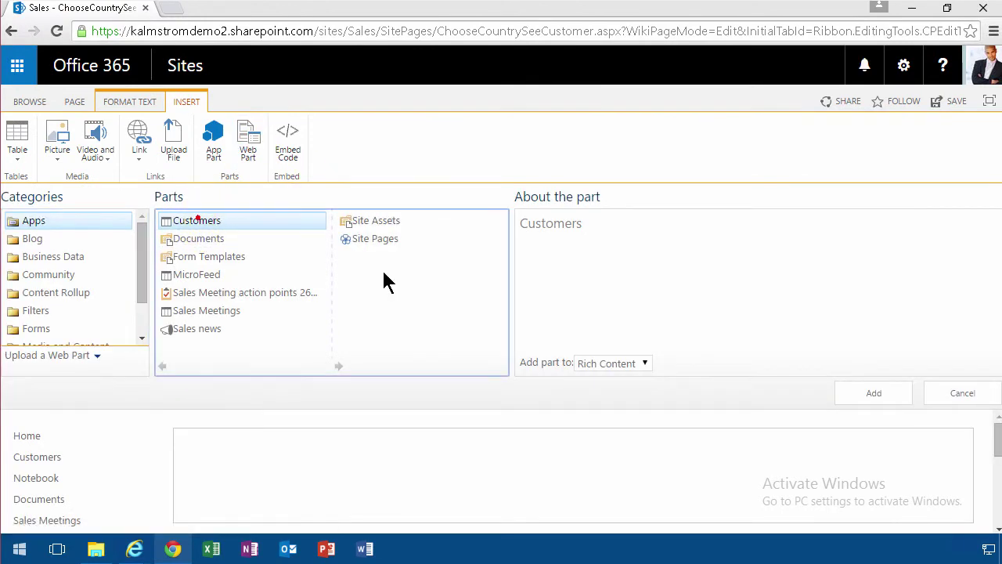
{"action": "left_click", "coordinate": [884, 401]}
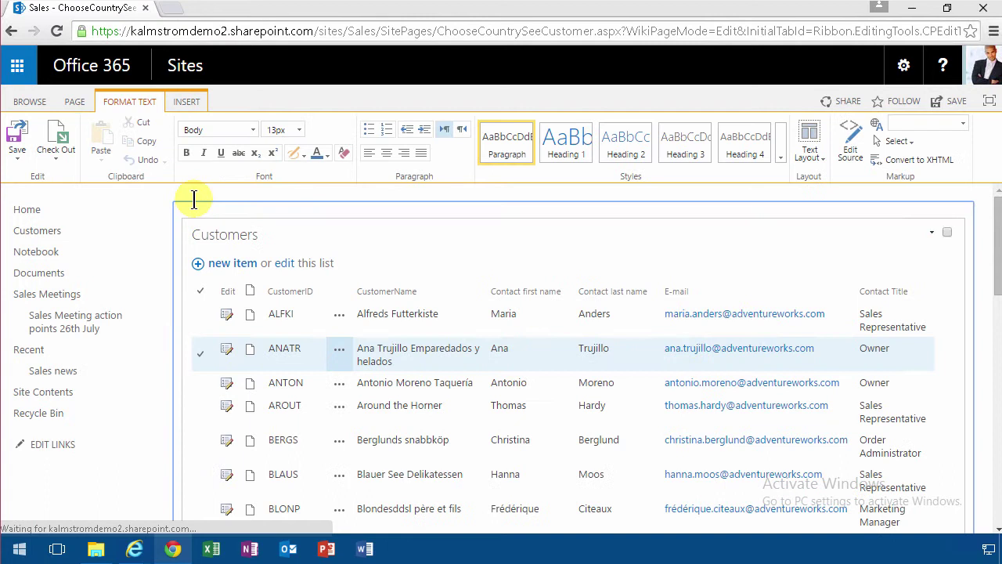
Step: Add a Choice Filter web part from the Filters category to the page with the Customers list
{"action": "left_click", "coordinate": [224, 227]}
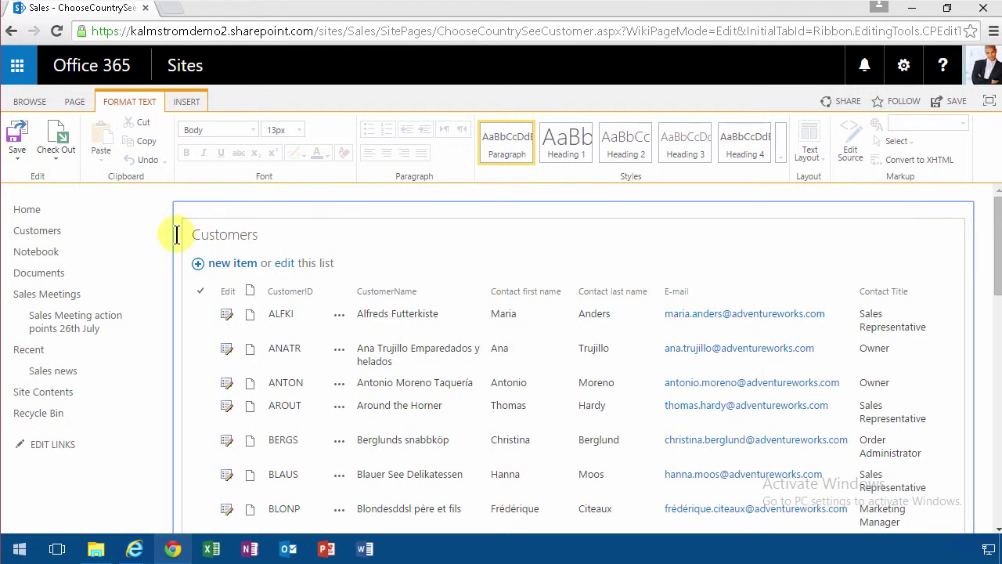
{"action": "left_click", "coordinate": [276, 229]}
{"action": "left_click", "coordinate": [187, 105]}
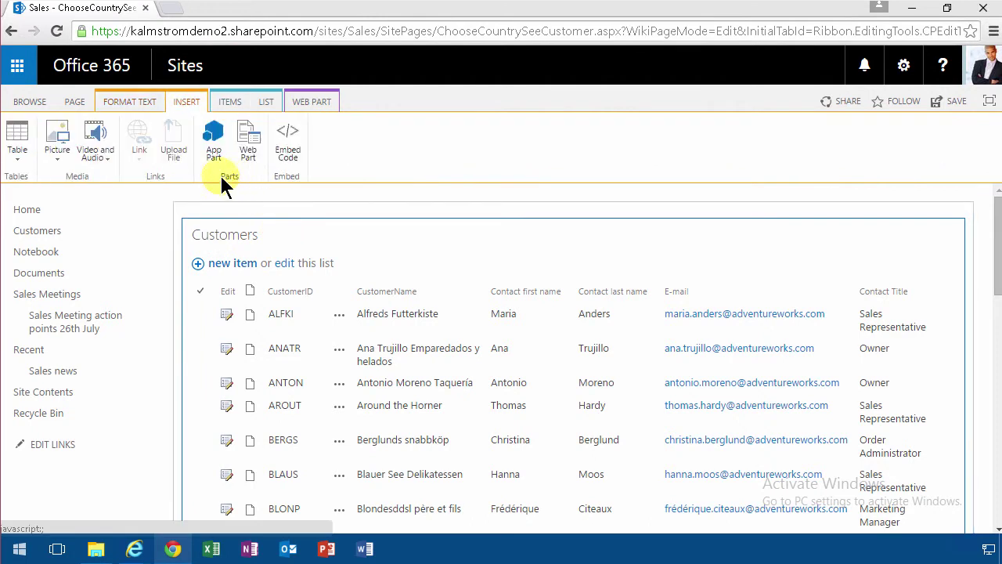
{"action": "left_click", "coordinate": [248, 141]}
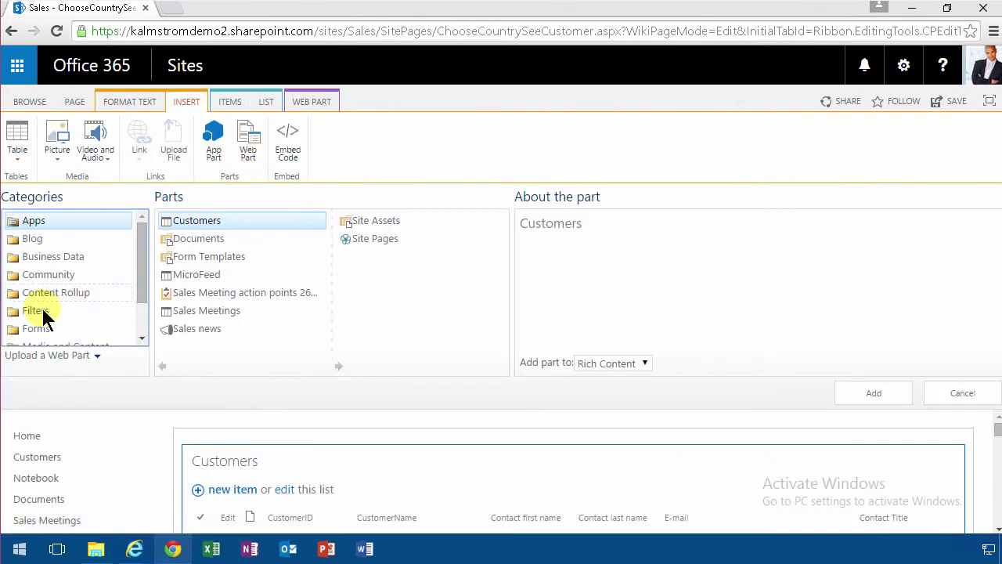
{"action": "left_click", "coordinate": [41, 311]}
{"action": "left_click", "coordinate": [206, 240]}
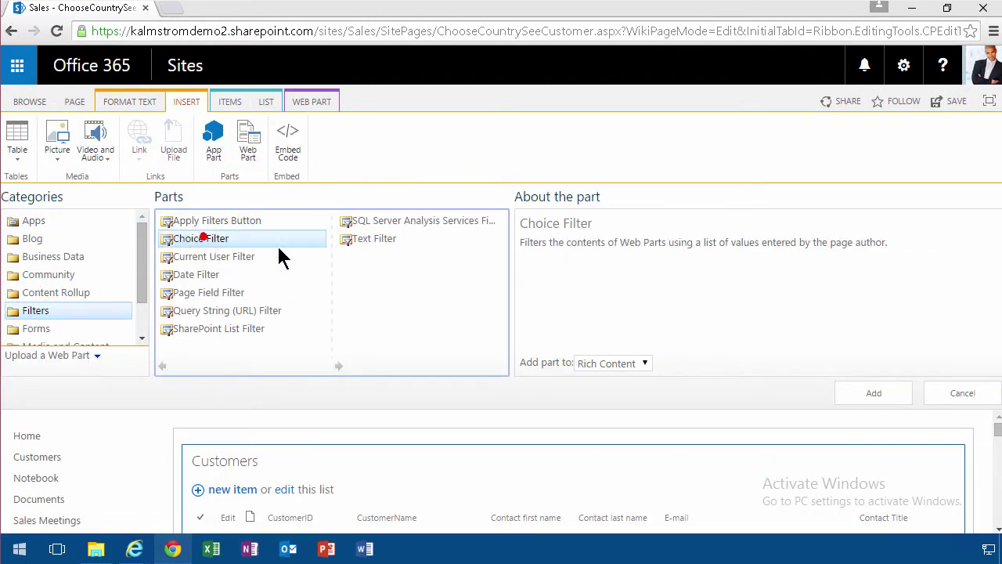
{"action": "left_click", "coordinate": [876, 394]}
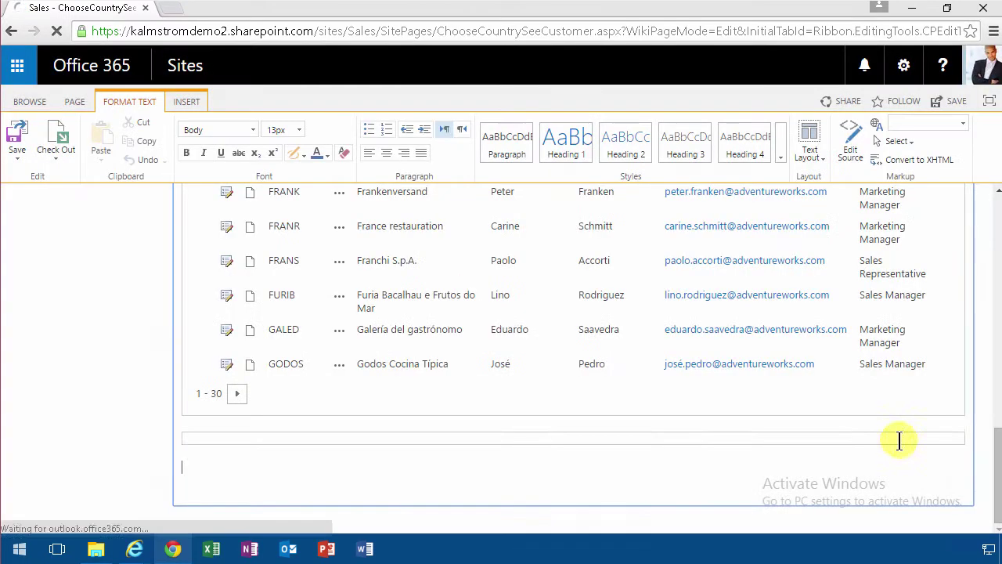
{"action": "left_click", "coordinate": [899, 440]}
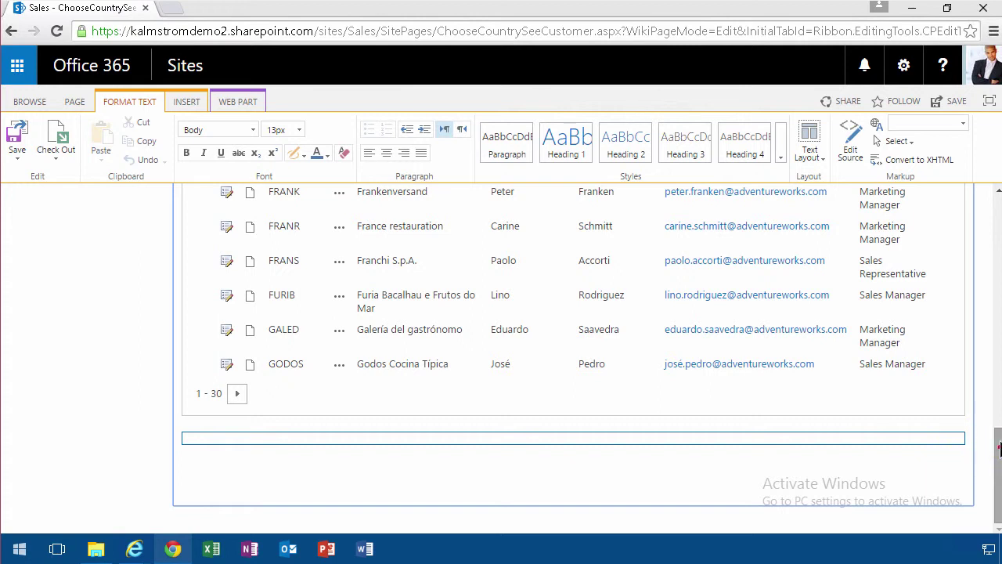
Step: Minimize the Customers web part and move it below the empty filter web part
{"action": "left_click_drag", "start_coordinate": [998, 447], "coordinate": [988, 197]}
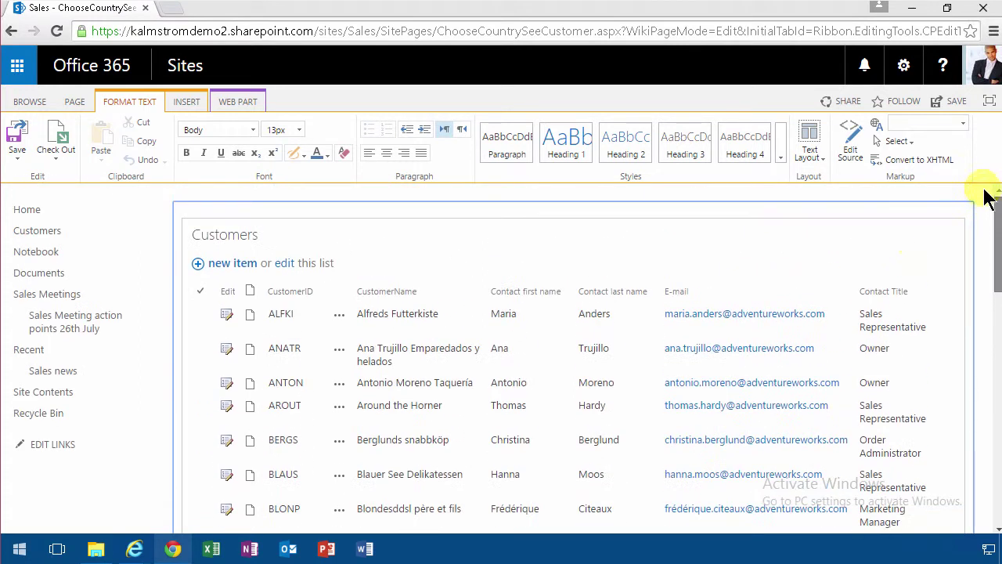
{"action": "left_click", "coordinate": [933, 234]}
{"action": "left_click", "coordinate": [893, 253]}
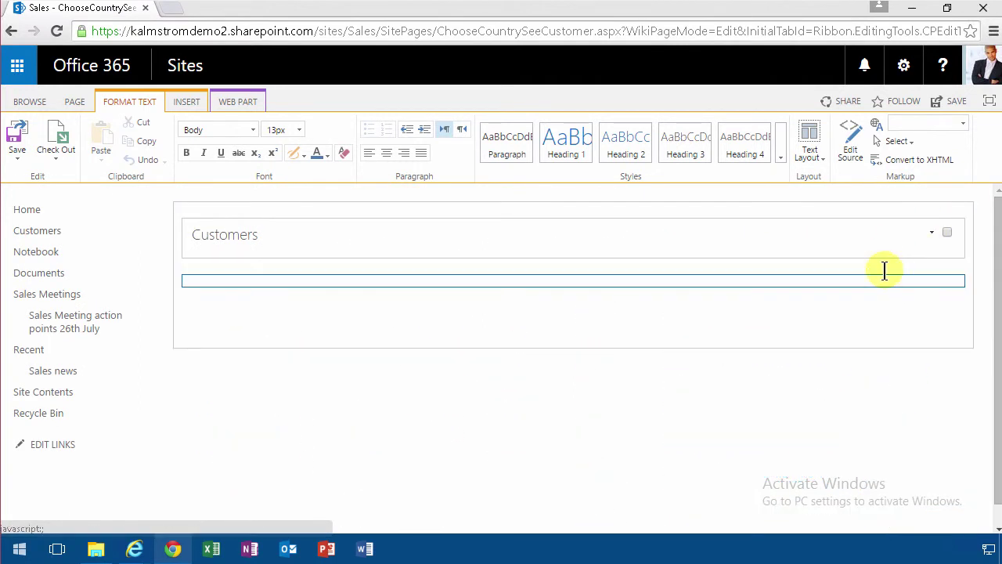
{"action": "left_click_drag", "start_coordinate": [866, 226], "coordinate": [837, 311]}
{"action": "left_click", "coordinate": [748, 257]}
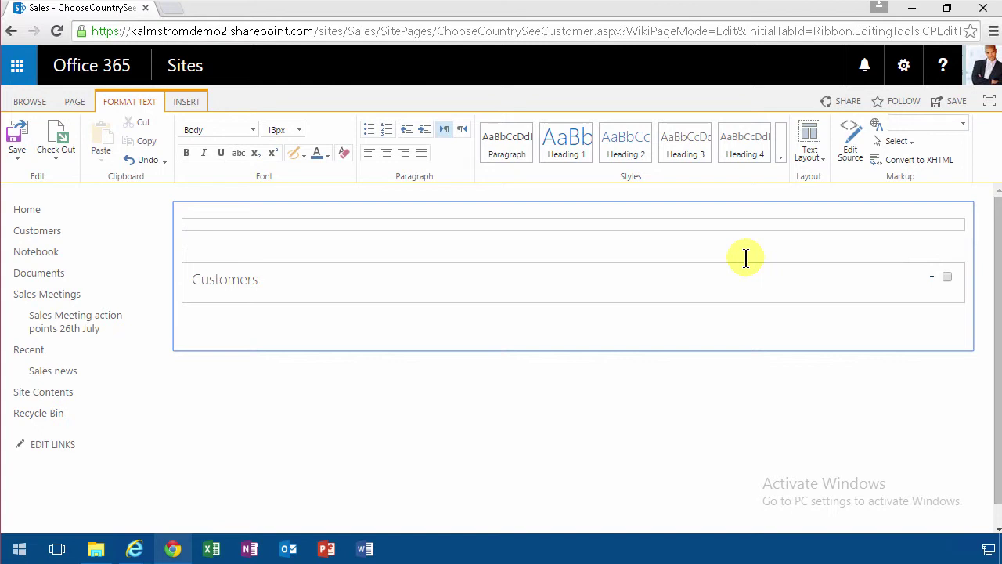
Step: Open the Choice Filter's web part properties and select all of its placeholder choice values
{"action": "left_click", "coordinate": [698, 222]}
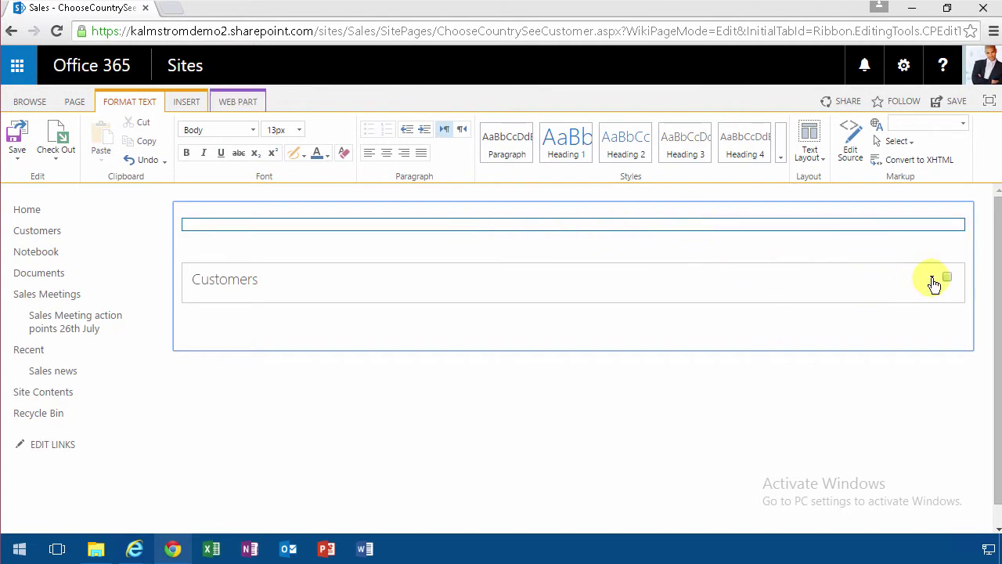
{"action": "left_click", "coordinate": [253, 105]}
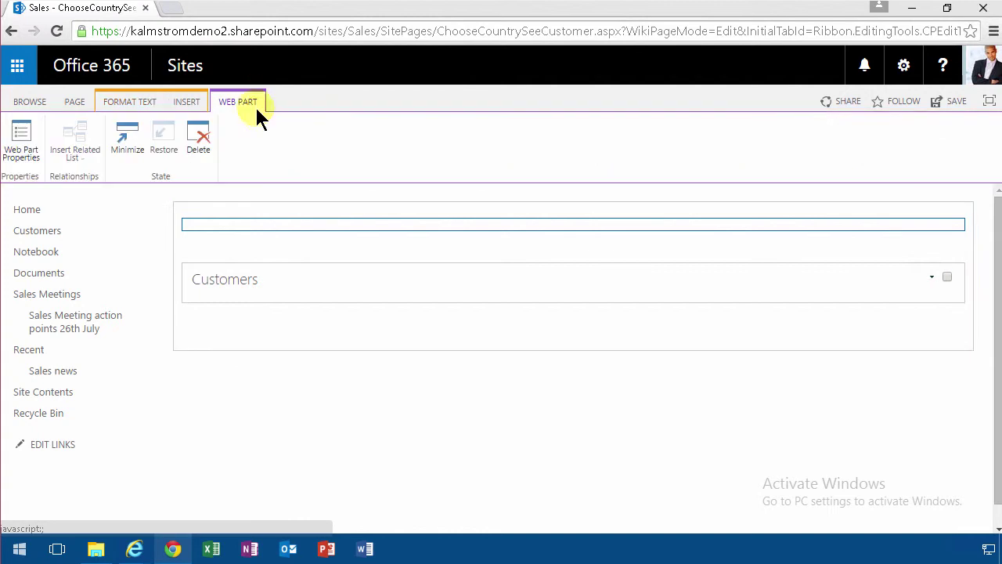
{"action": "left_click", "coordinate": [22, 141]}
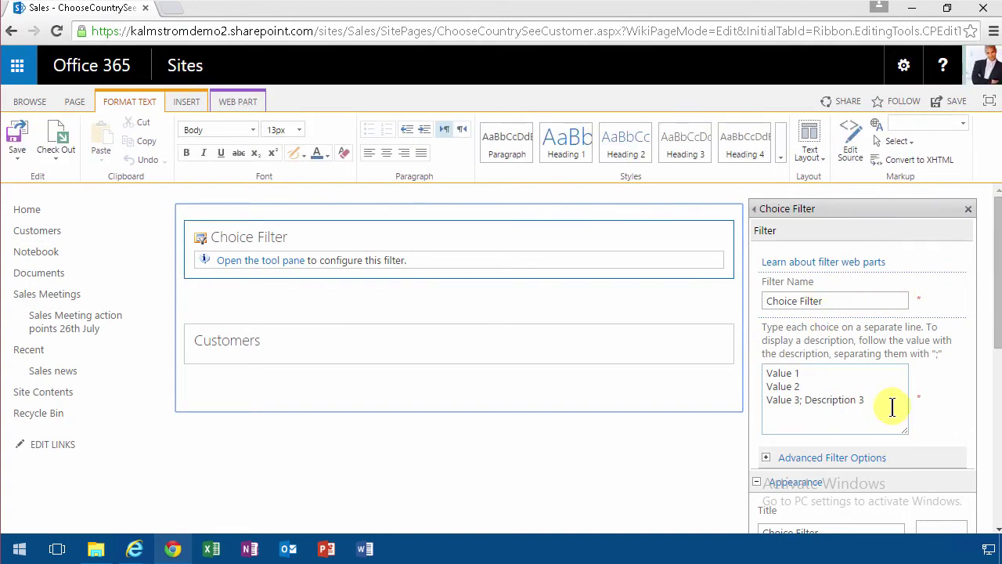
{"action": "left_click", "coordinate": [889, 404]}
{"action": "key", "text": "ctrl+a"}
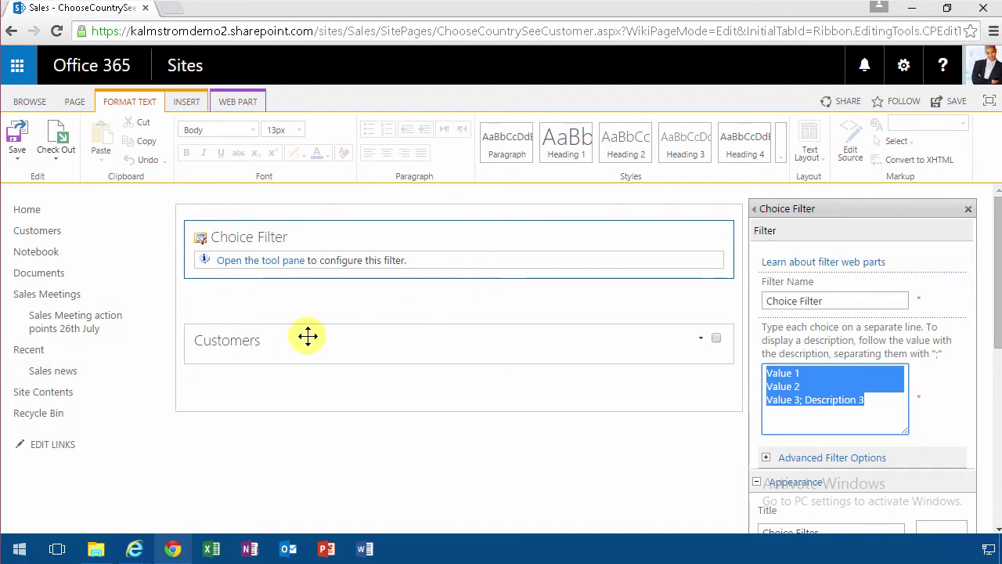
Step: Open the Customers list in a new browser tab and go to the Country column in its list settings
{"action": "right_click", "coordinate": [31, 231]}
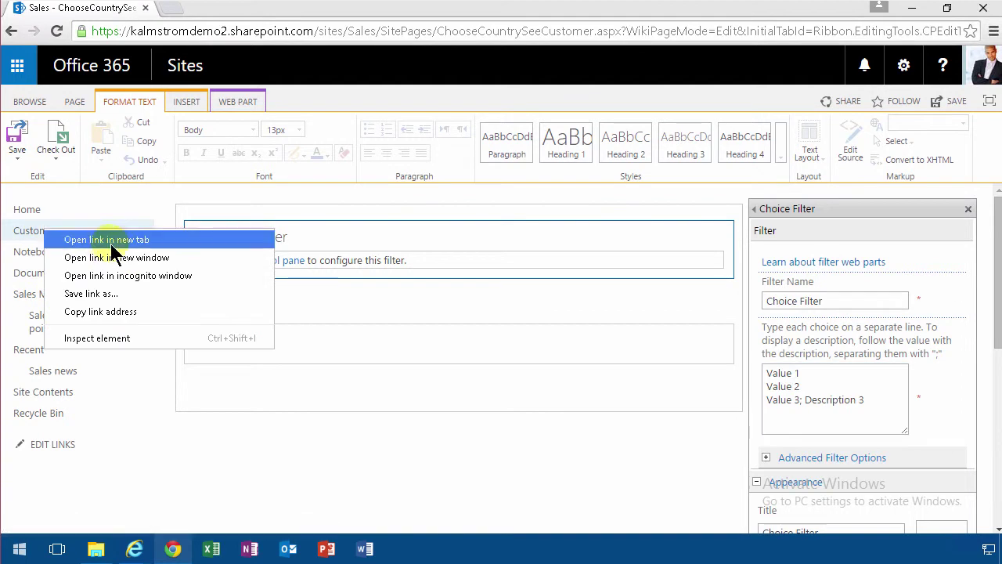
{"action": "left_click", "coordinate": [111, 239]}
{"action": "left_click", "coordinate": [223, 14]}
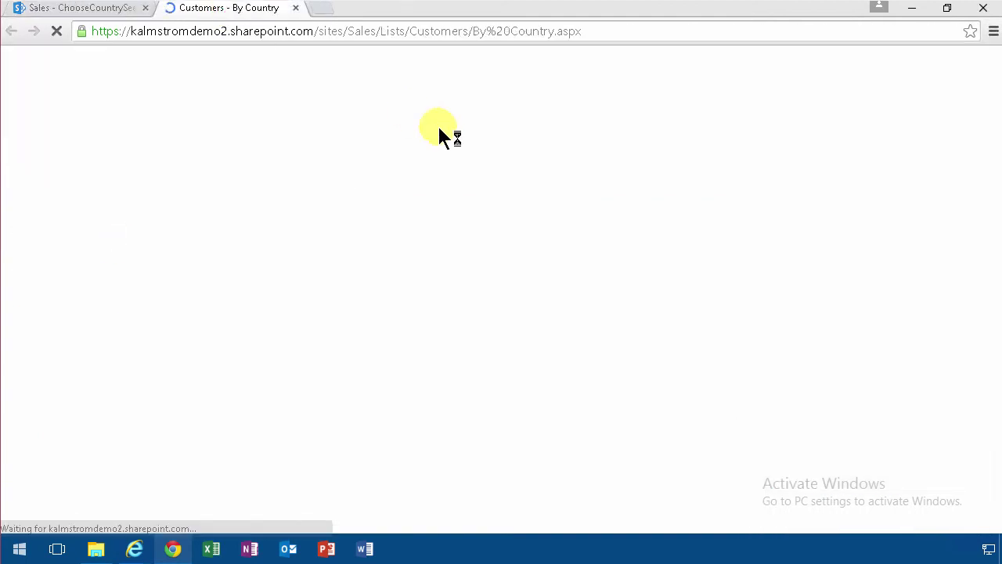
{"action": "left_click", "coordinate": [111, 110]}
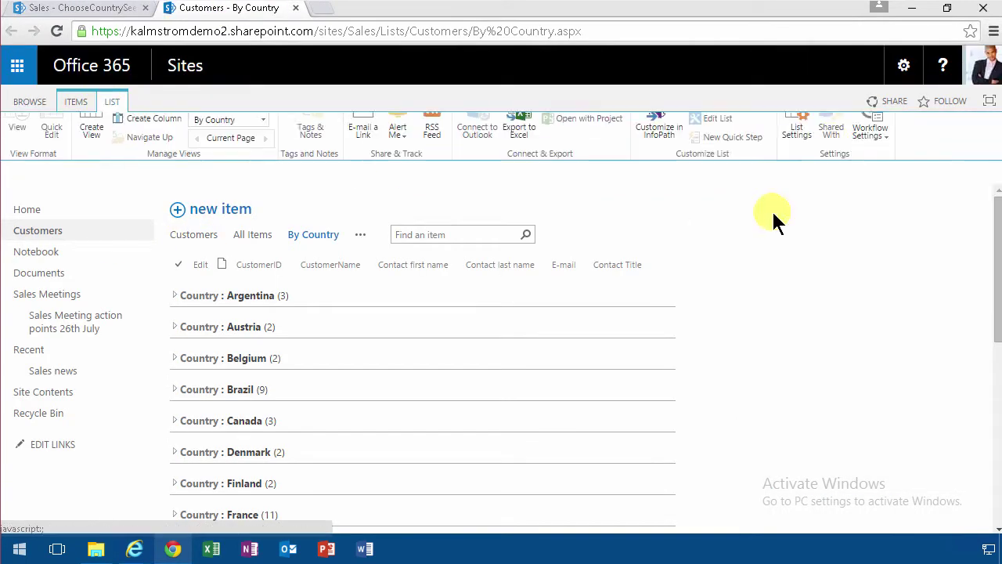
{"action": "left_click", "coordinate": [814, 153]}
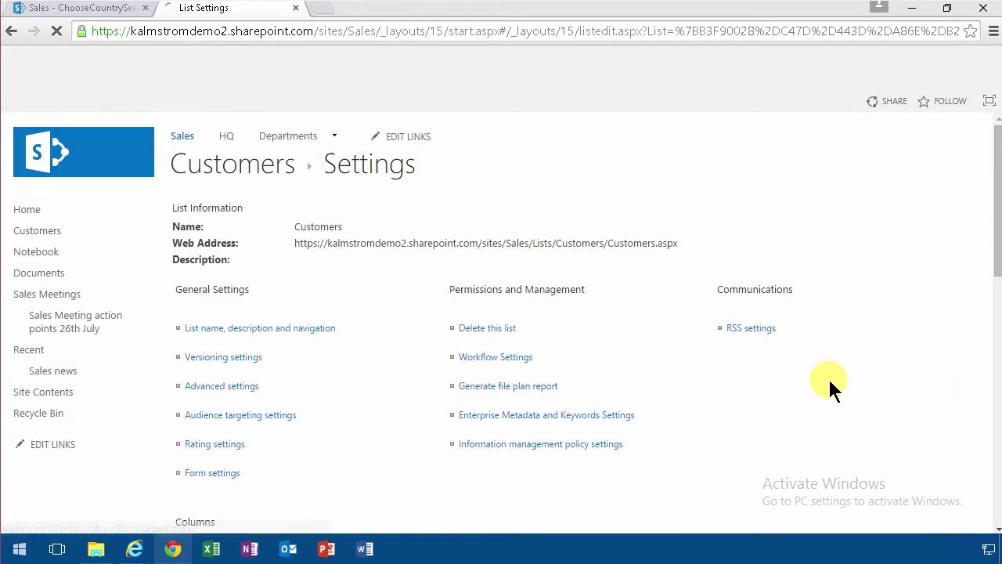
{"action": "scroll", "coordinate": [342, 423], "scroll_direction": "down", "scroll_amount": 5}
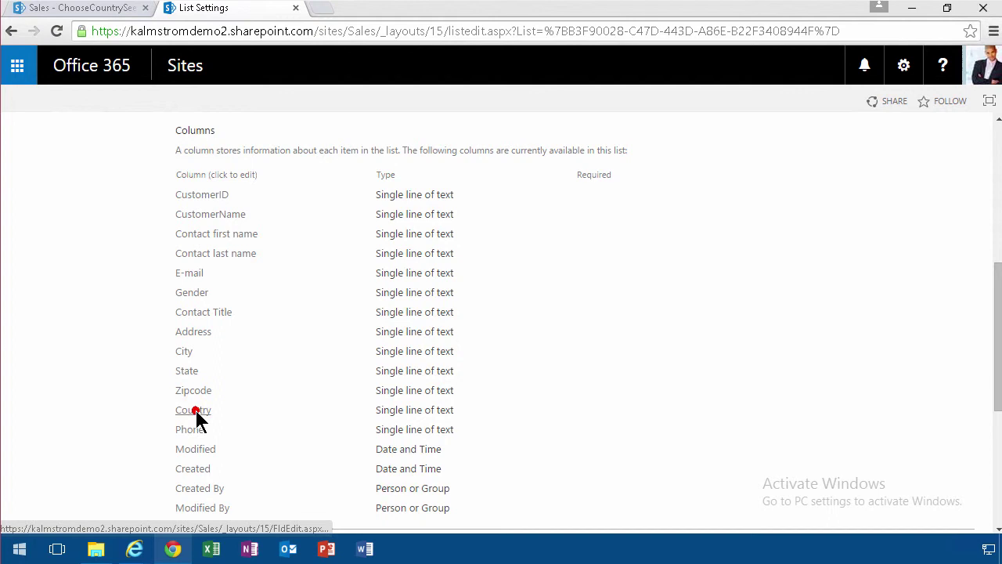
{"action": "left_click", "coordinate": [196, 411]}
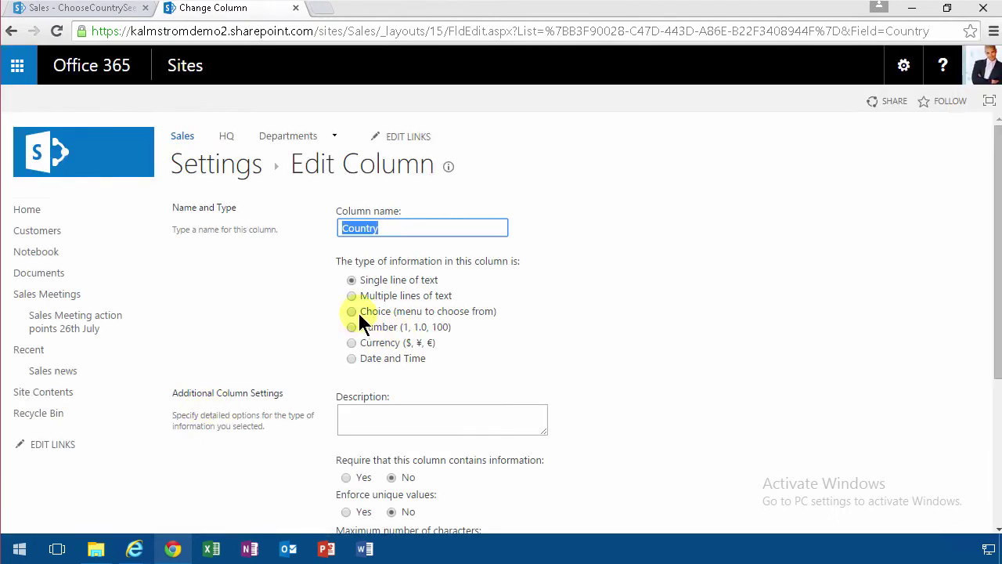
Step: Change the Country column's type to Choice, copy its complete list of country choices, and save the column
{"action": "left_click", "coordinate": [352, 311]}
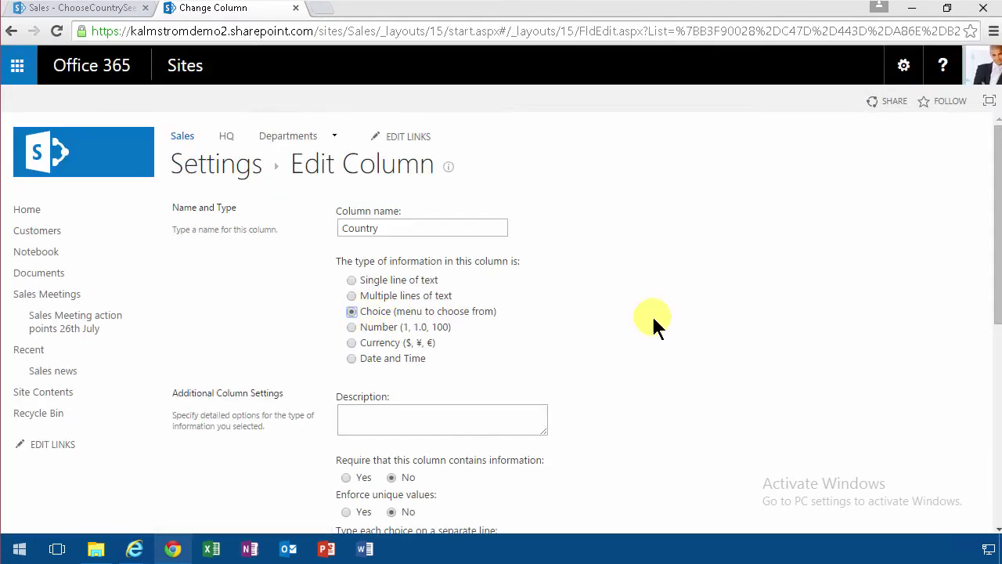
{"action": "left_click_drag", "start_coordinate": [996, 258], "coordinate": [997, 376]}
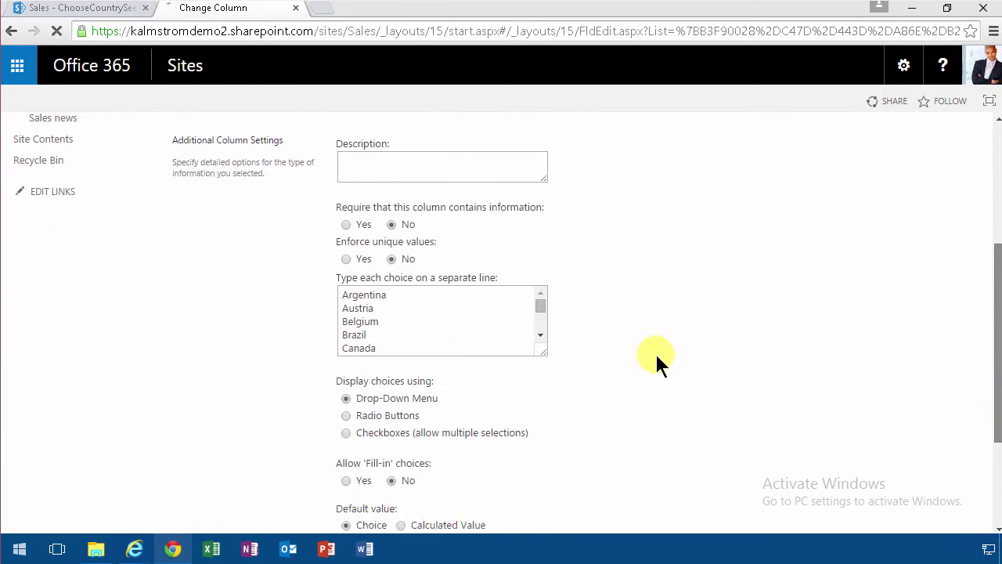
{"action": "scroll", "coordinate": [390, 253], "scroll_direction": "down", "scroll_amount": 1}
{"action": "double_click", "coordinate": [390, 228]}
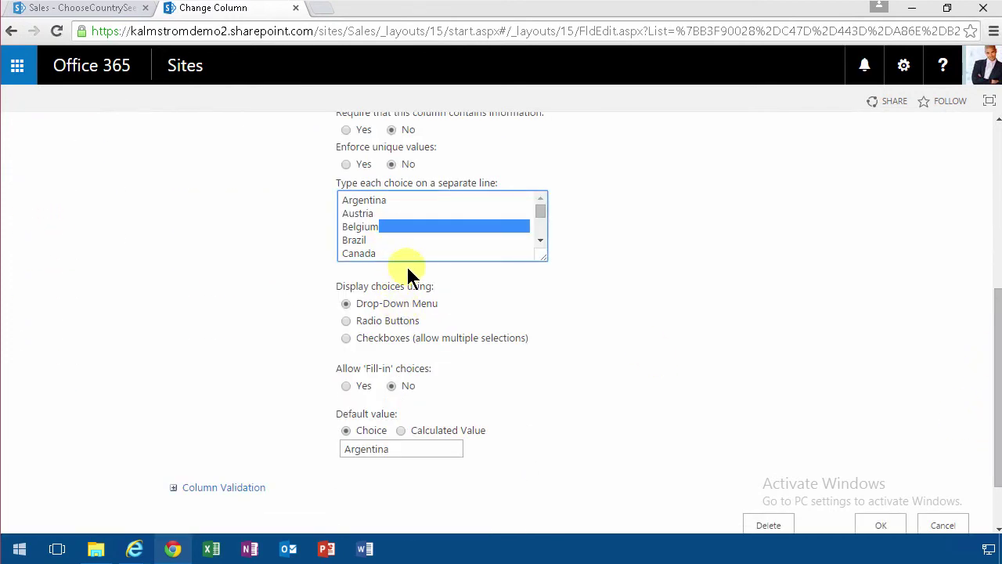
{"action": "key", "text": "ctrl+a"}
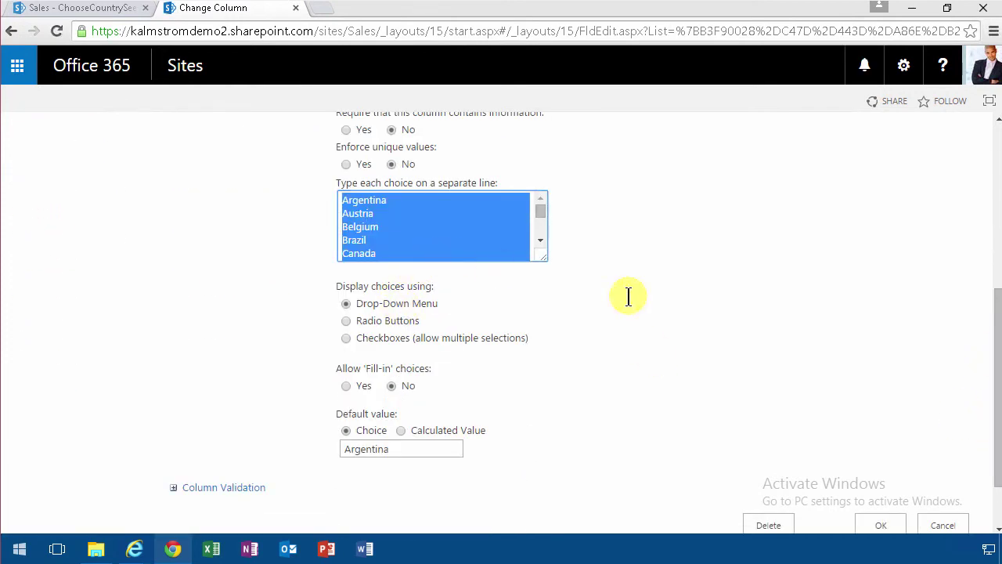
{"action": "left_click", "coordinate": [880, 526]}
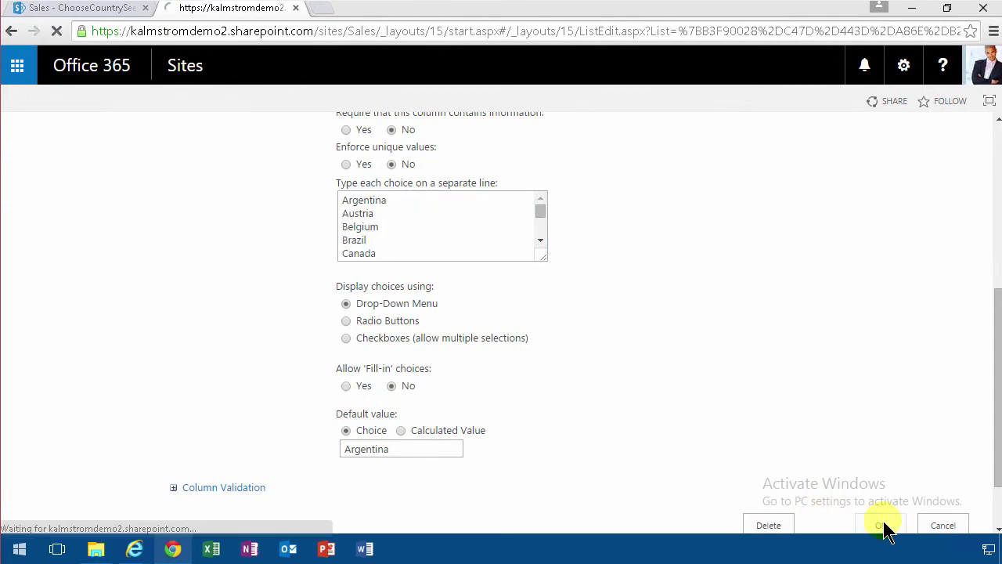
Step: Replace the Choice Filter's placeholder values with the copied country list, without a trailing blank line, and apply the properties
{"action": "left_click", "coordinate": [98, 16]}
{"action": "left_click", "coordinate": [879, 404]}
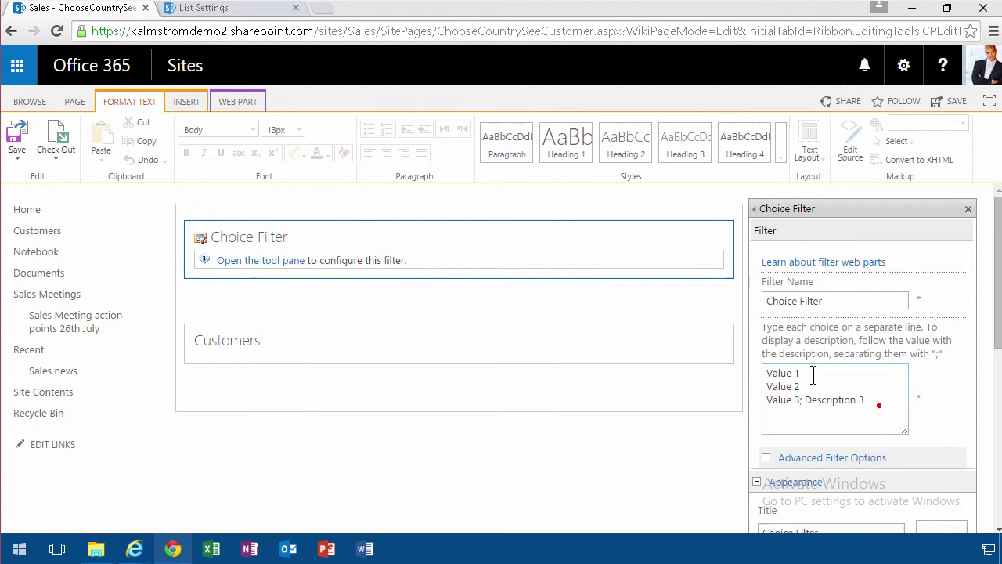
{"action": "key", "text": "ctrl+a"}
{"action": "key", "text": "ctrl+v"}
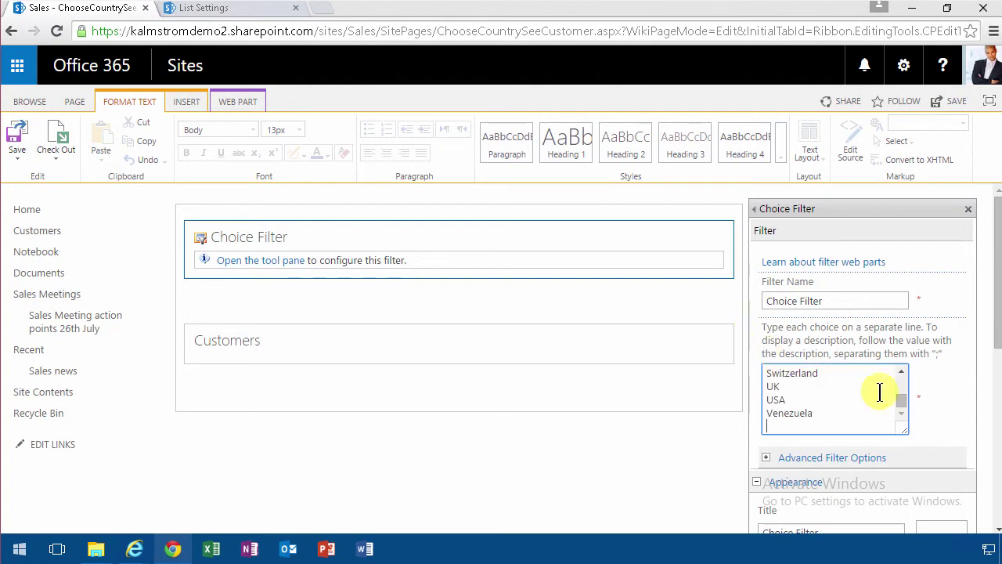
{"action": "key", "text": "BackSpace"}
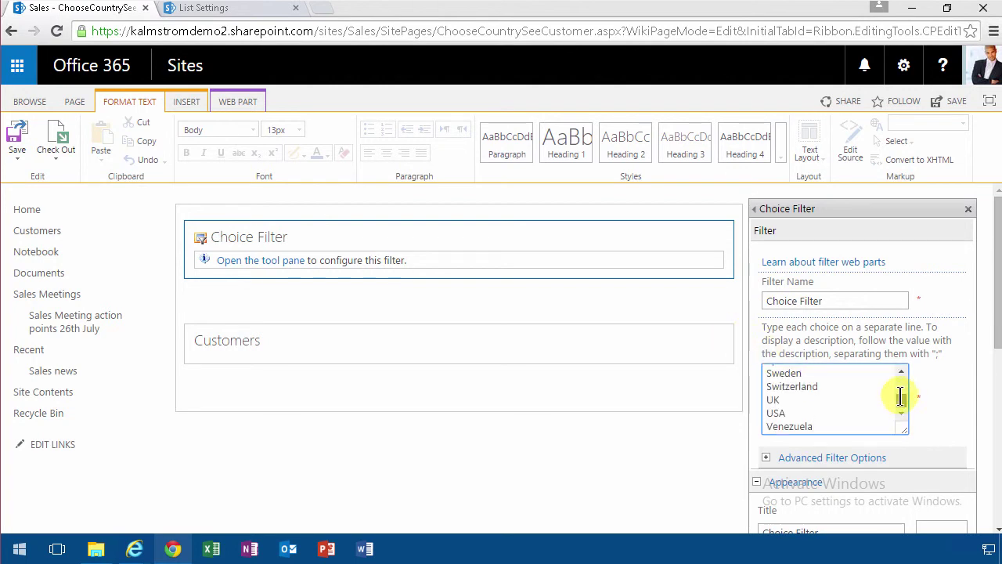
{"action": "left_click_drag", "start_coordinate": [996, 332], "coordinate": [987, 501]}
{"action": "left_click", "coordinate": [940, 492]}
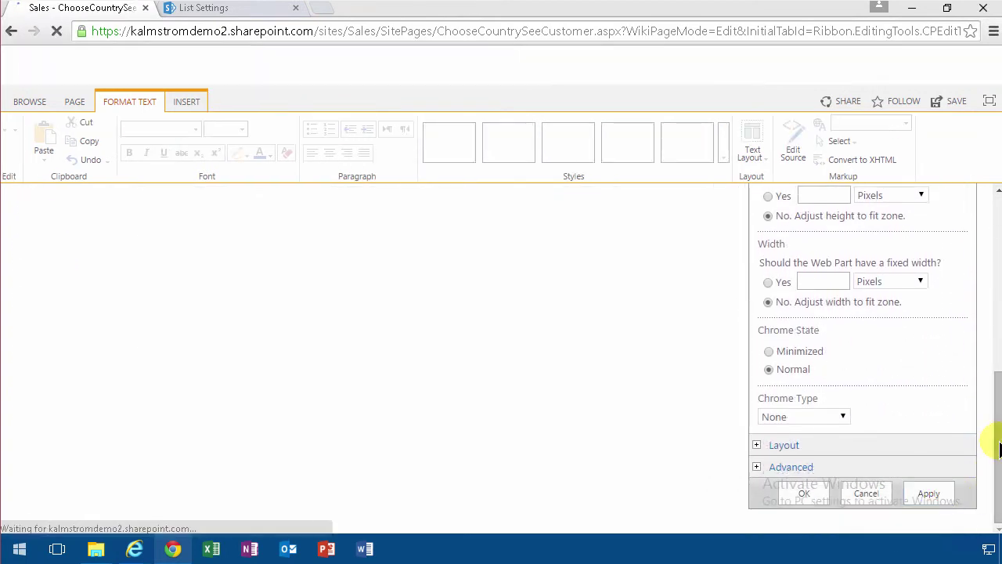
{"action": "left_click_drag", "start_coordinate": [991, 352], "coordinate": [991, 190]}
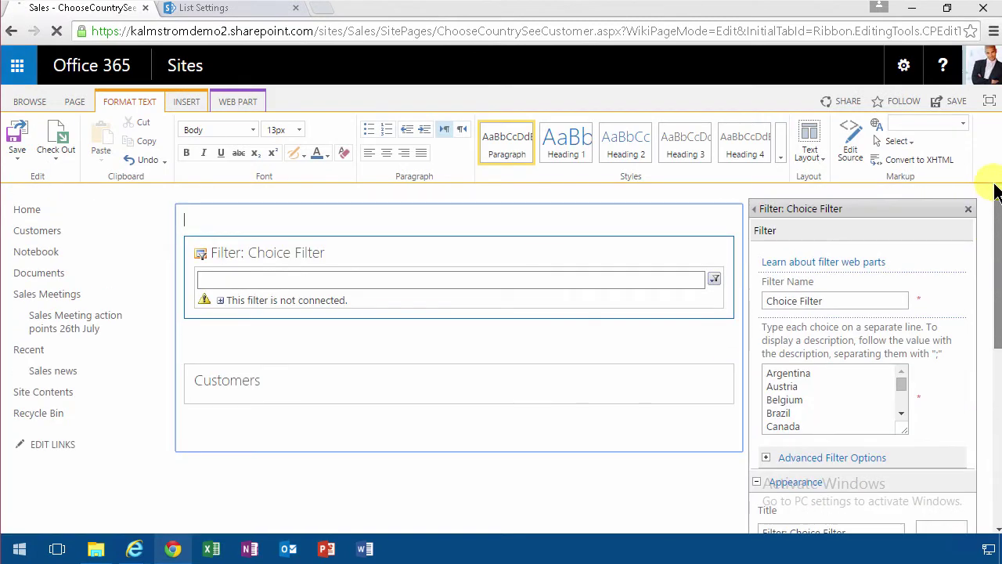
Step: Try to connect the Choice Filter to send its filter values to Customers, and always allow pop-ups from kalmstromdemo2.sharepoint.com
{"action": "mouse_move", "coordinate": [686, 251]}
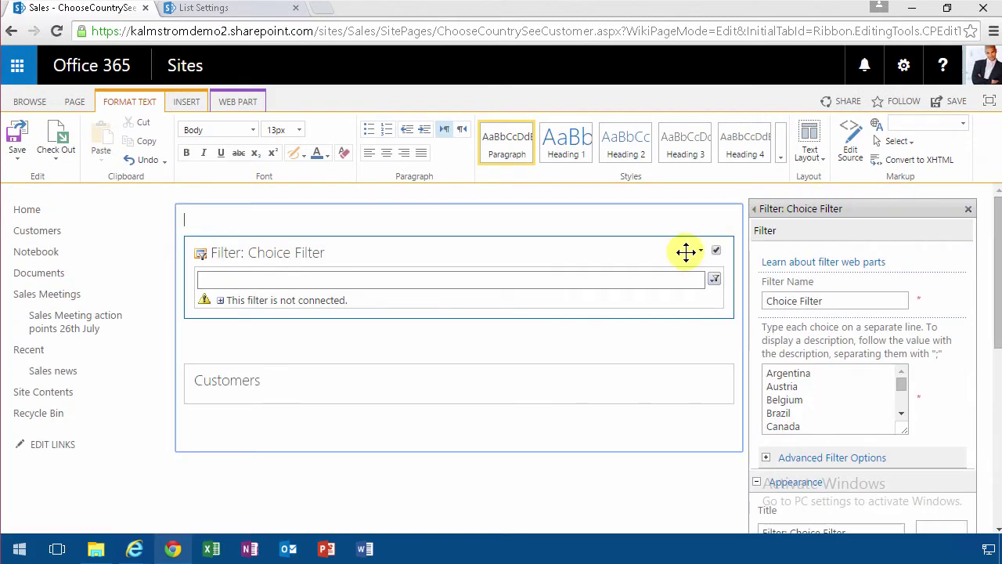
{"action": "left_click", "coordinate": [701, 251]}
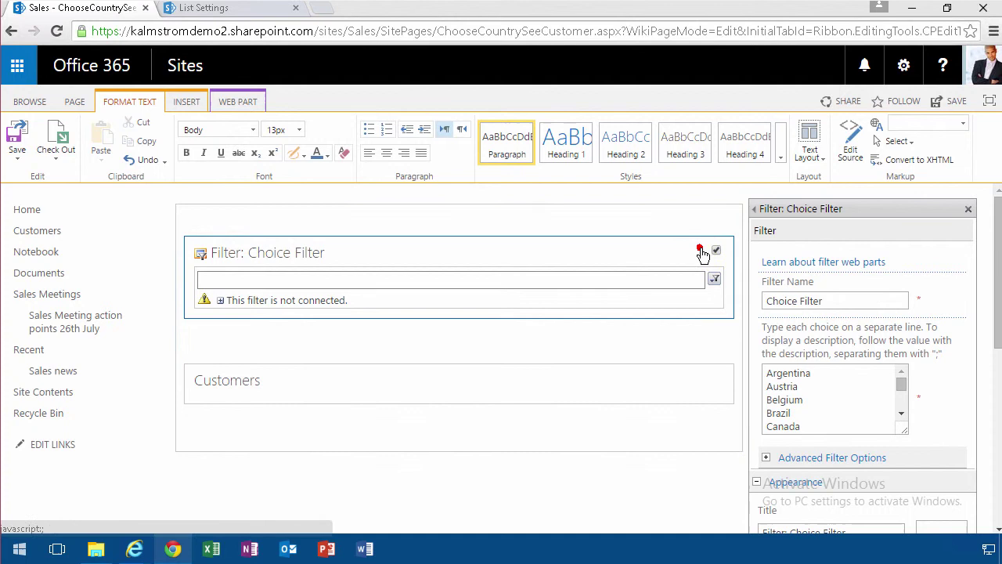
{"action": "mouse_move", "coordinate": [688, 357]}
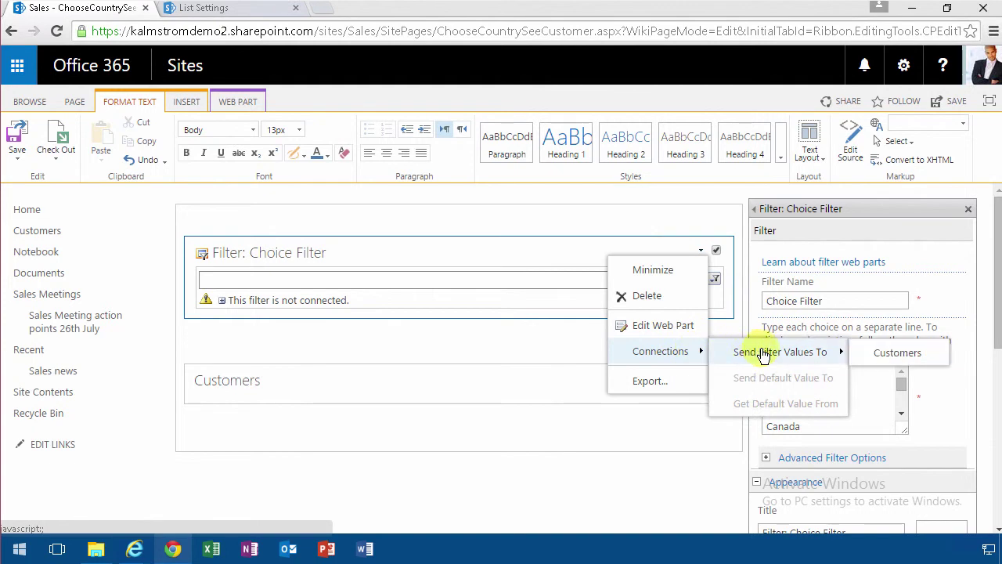
{"action": "left_click", "coordinate": [895, 353]}
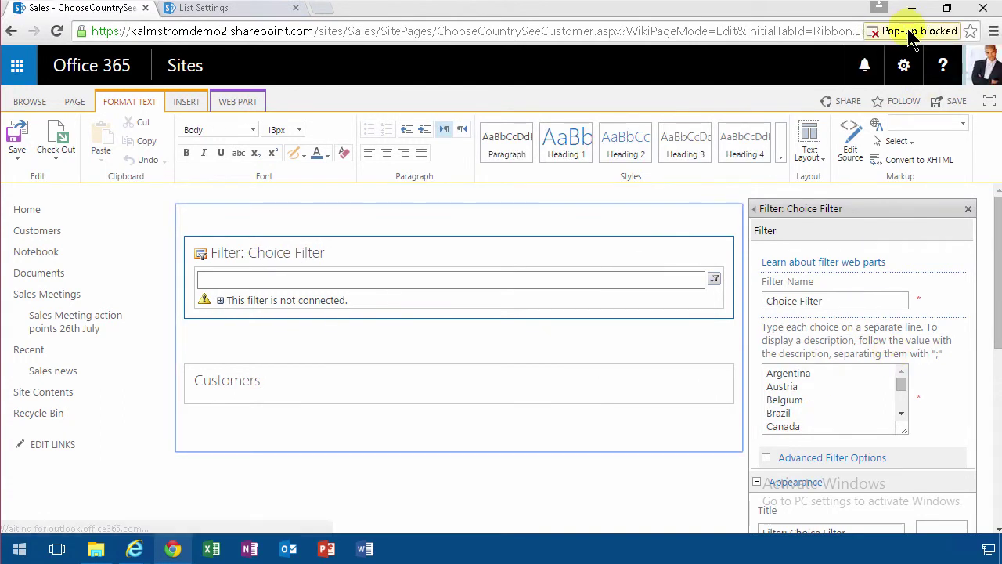
{"action": "left_click", "coordinate": [908, 32]}
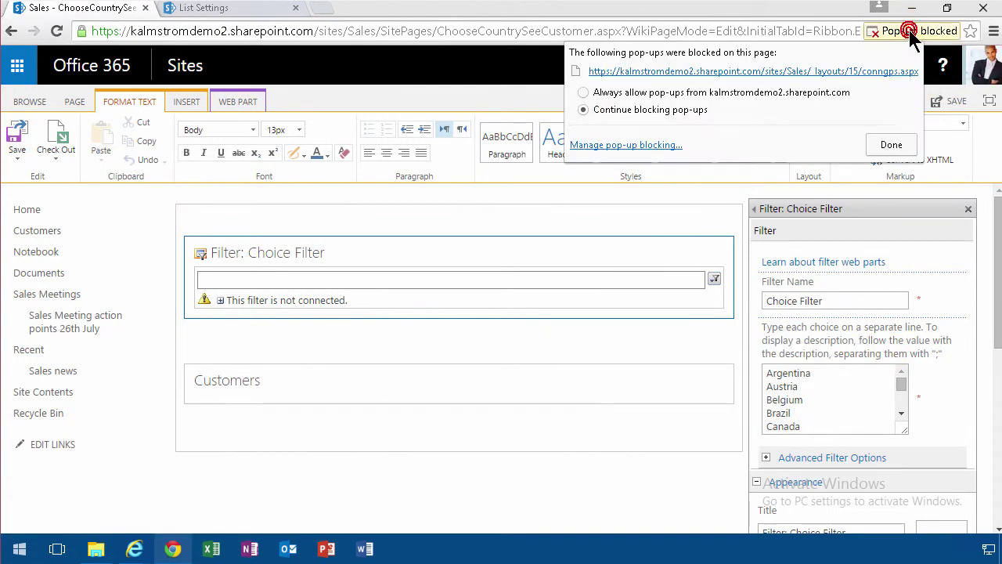
{"action": "left_click", "coordinate": [630, 91]}
{"action": "left_click", "coordinate": [890, 146]}
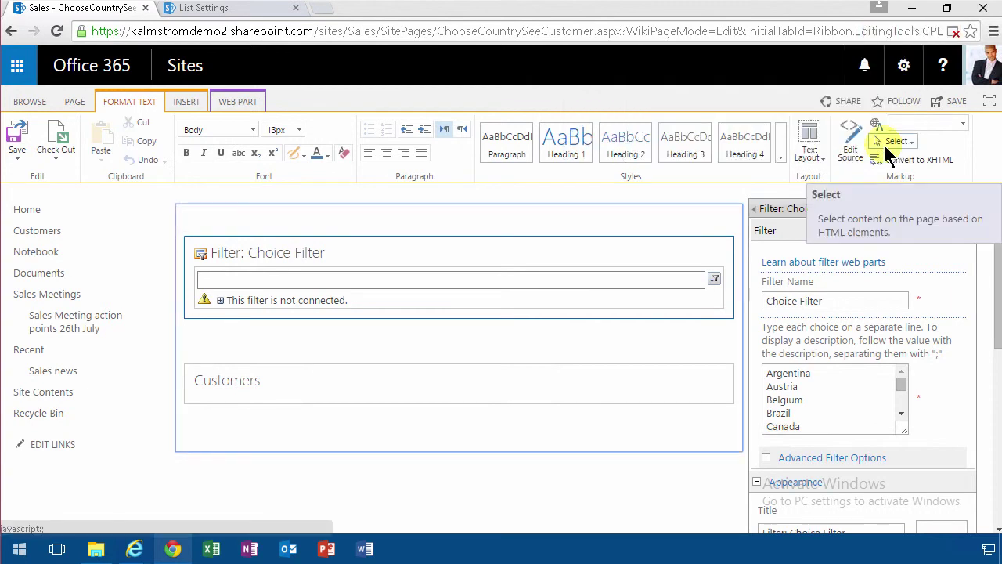
Step: Send the Choice Filter's values to the Customers web part, using the connection type Get Filter Values From, and proceed to configuring the connection
{"action": "left_click", "coordinate": [700, 252]}
{"action": "left_click", "coordinate": [695, 351]}
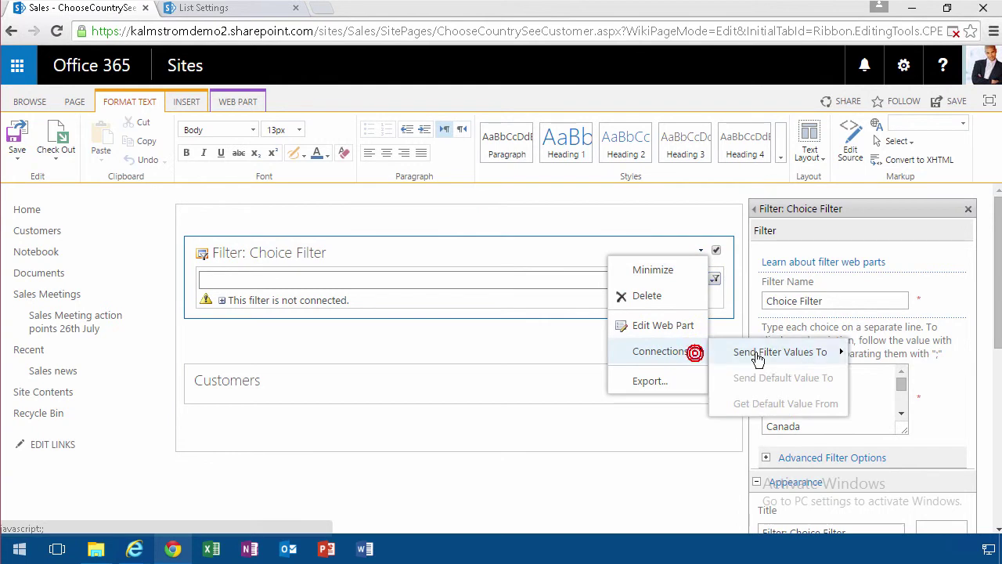
{"action": "left_click", "coordinate": [756, 351]}
{"action": "left_click", "coordinate": [879, 354]}
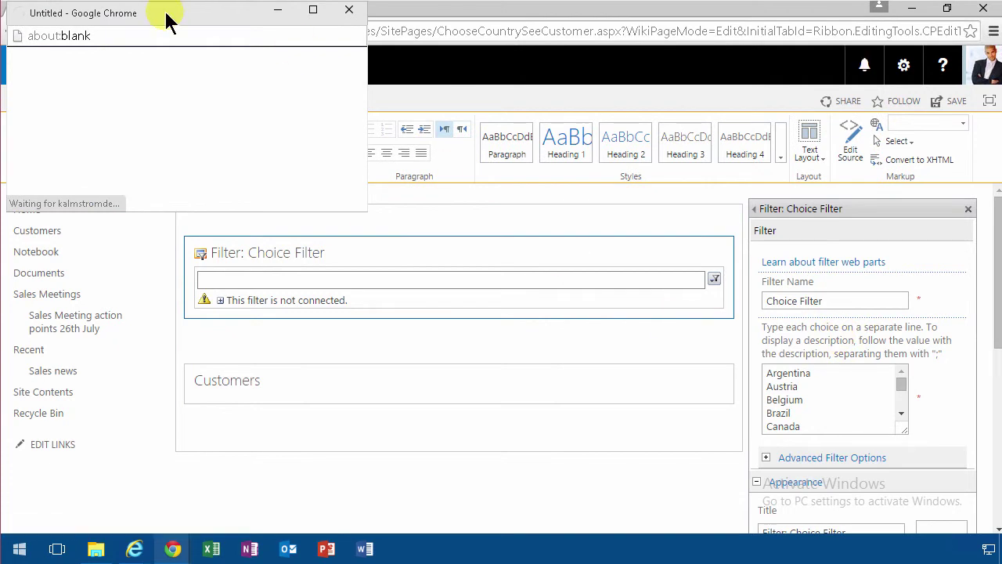
{"action": "left_click_drag", "start_coordinate": [173, 23], "coordinate": [456, 152]}
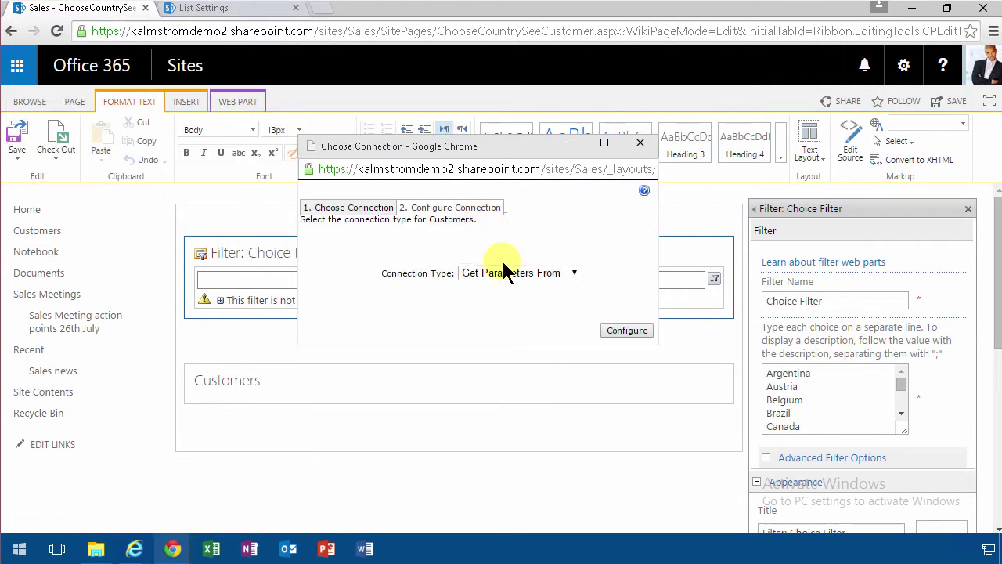
{"action": "left_click", "coordinate": [568, 274]}
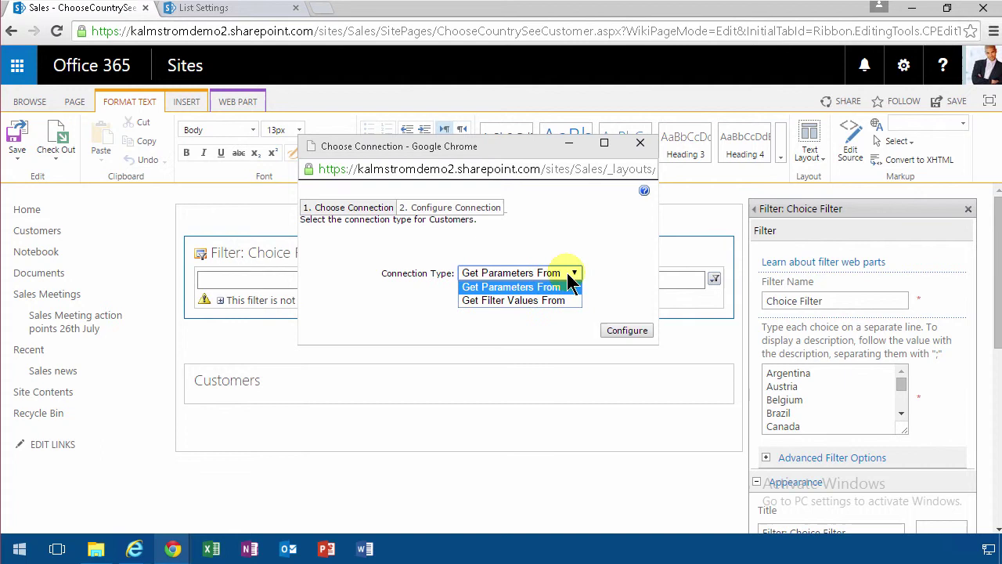
{"action": "left_click", "coordinate": [554, 301]}
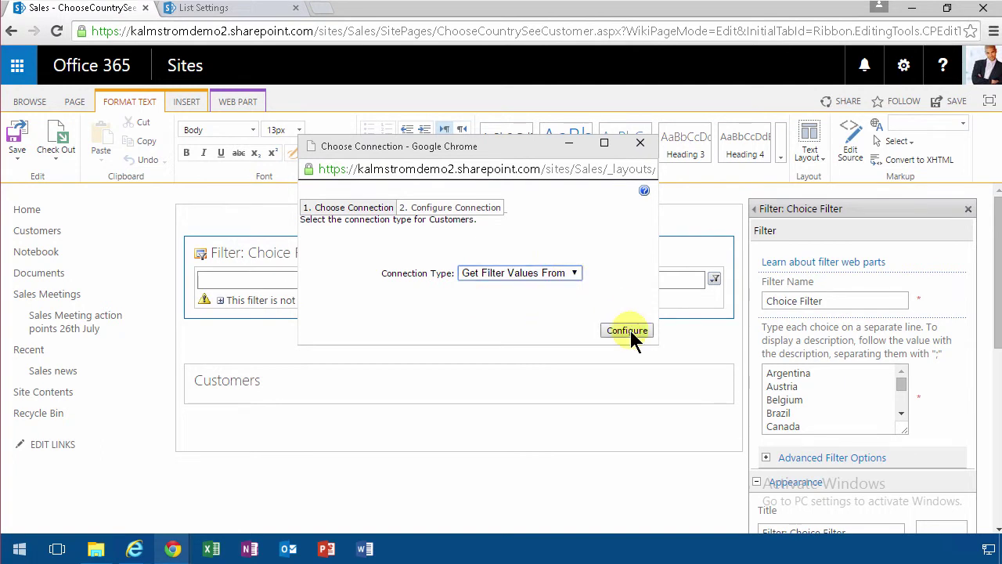
{"action": "left_click", "coordinate": [628, 330]}
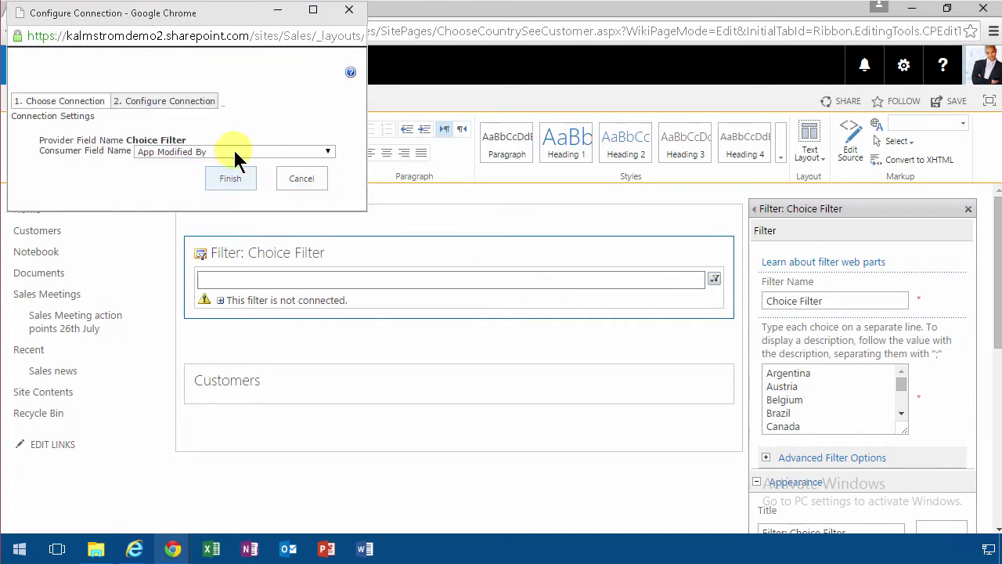
Step: Set the connection's consumer field to Country, finish the connection, and save the page
{"action": "left_click", "coordinate": [233, 151]}
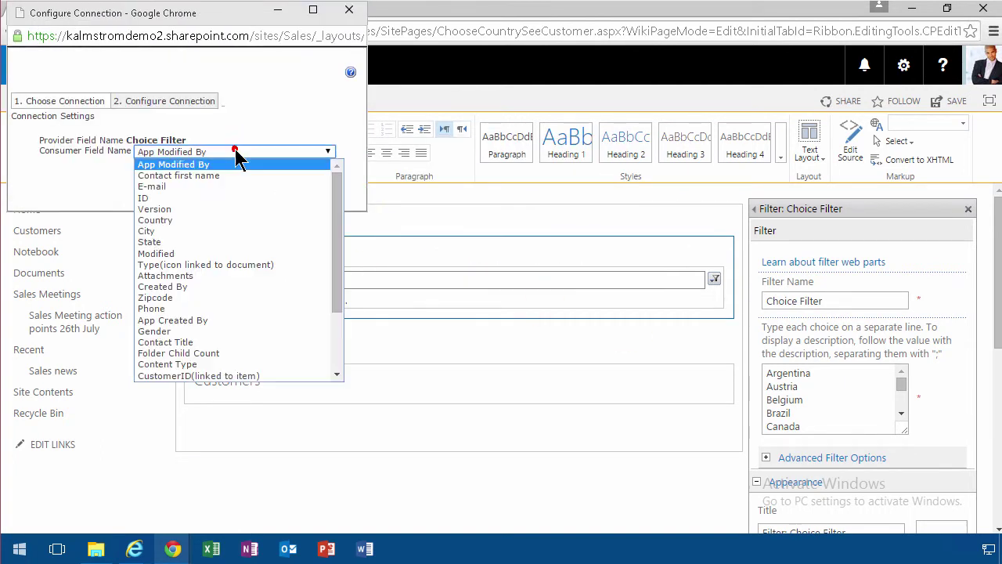
{"action": "left_click", "coordinate": [200, 221]}
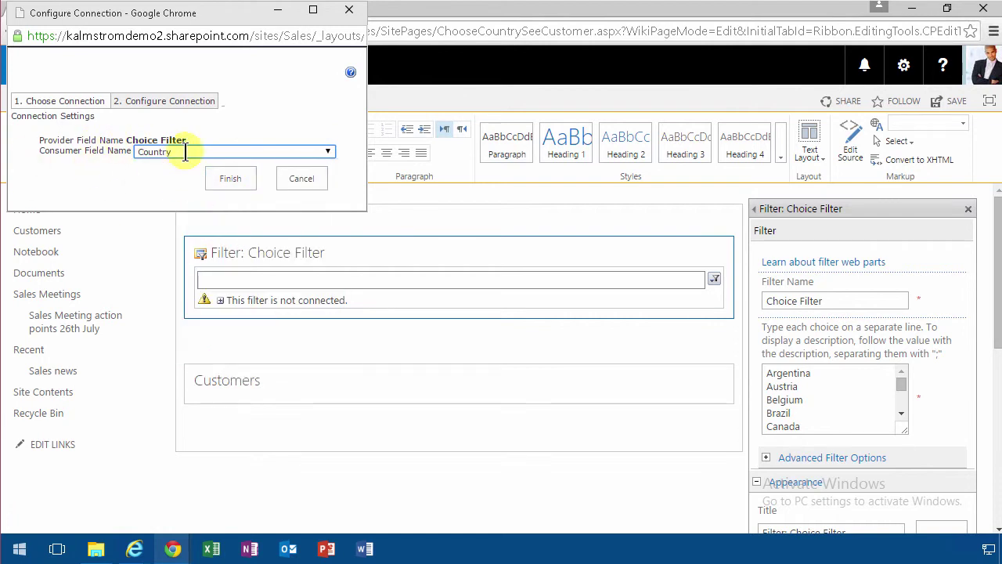
{"action": "left_click", "coordinate": [231, 182]}
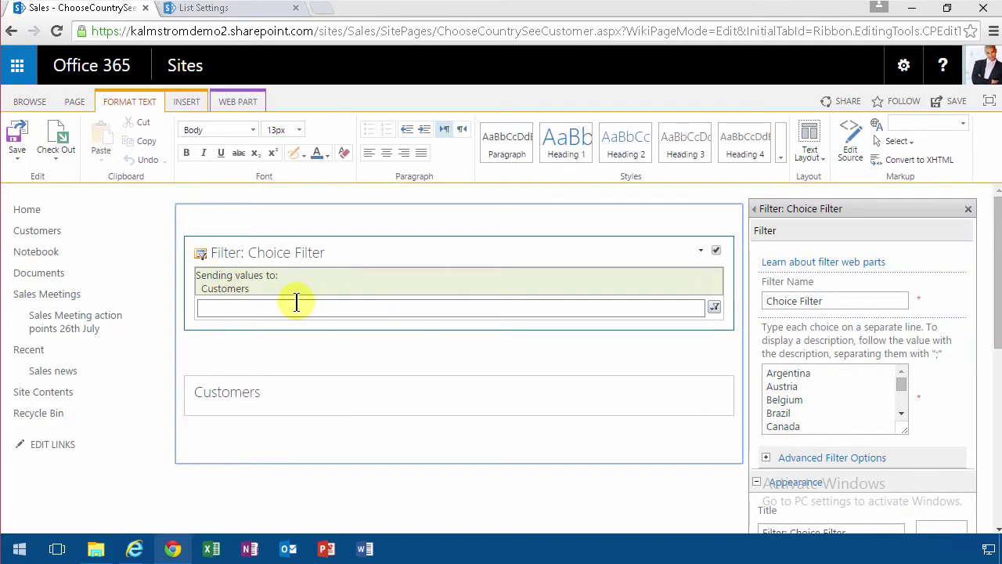
{"action": "left_click", "coordinate": [17, 133]}
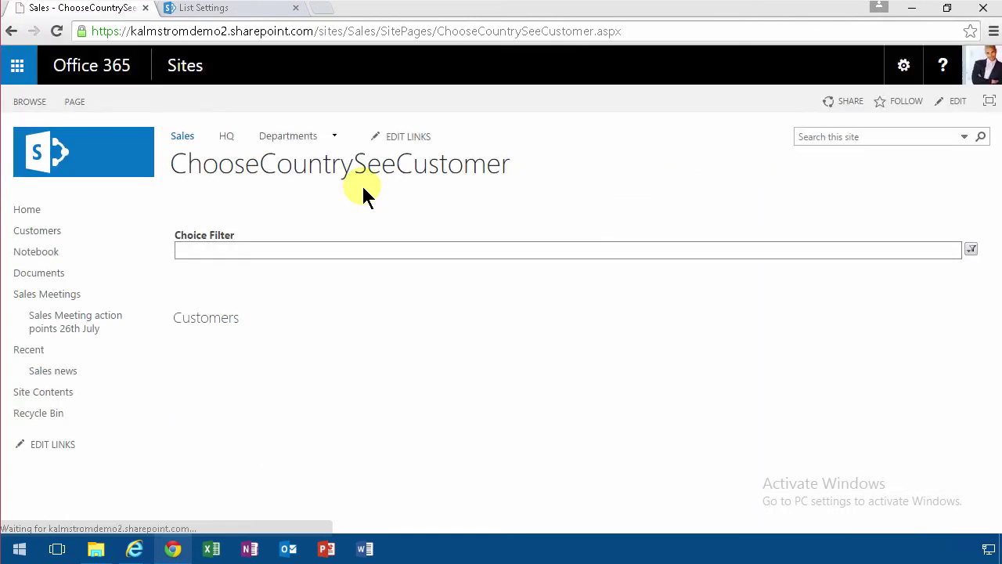
Step: Reopen the page for editing, restore the minimized Customers web part, and save the page
{"action": "left_click", "coordinate": [952, 104]}
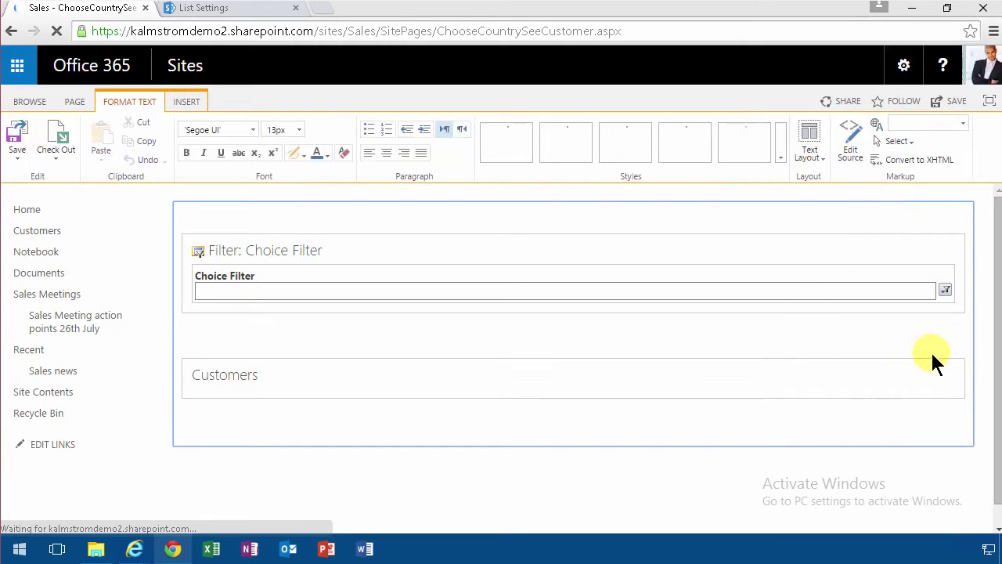
{"action": "left_click", "coordinate": [933, 375]}
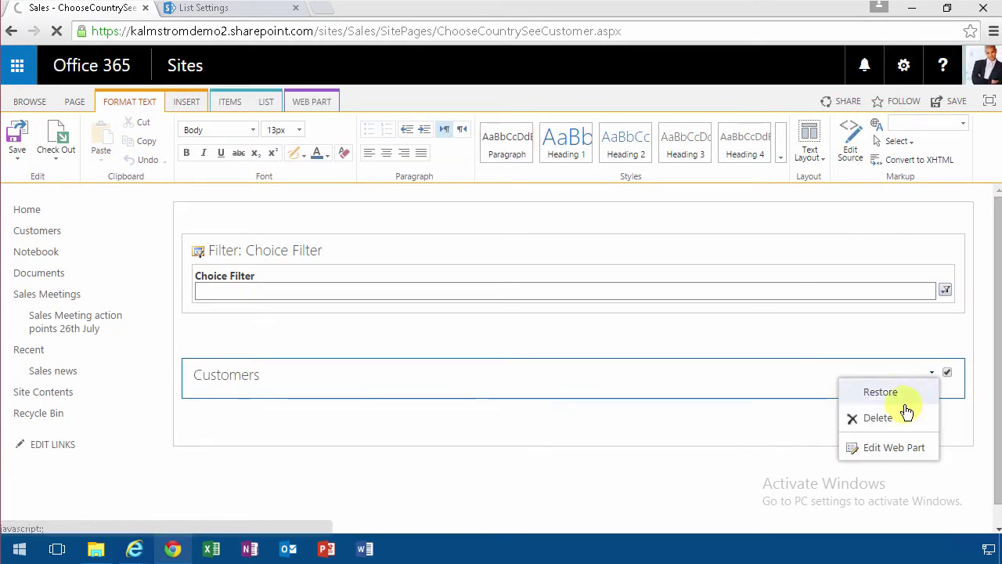
{"action": "left_click", "coordinate": [888, 391]}
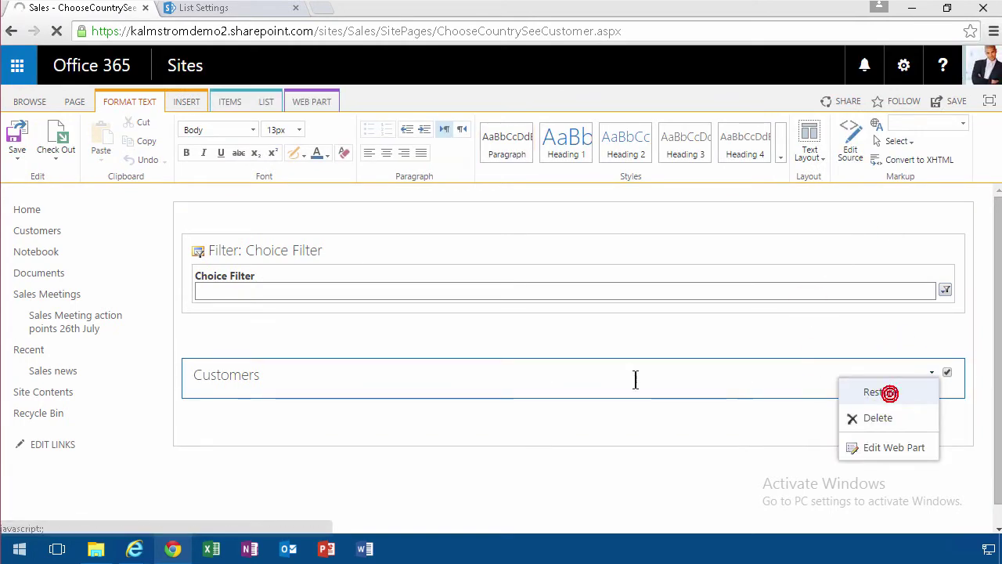
{"action": "left_click", "coordinate": [17, 135]}
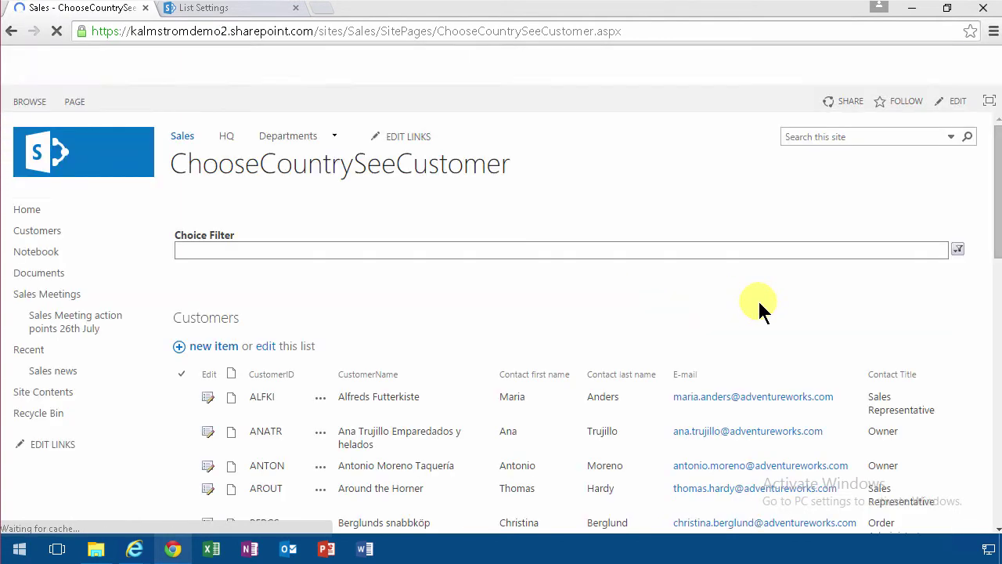
Step: Choose Finland as the Choice Filter value and apply it to the Customers list
{"action": "left_click", "coordinate": [958, 249]}
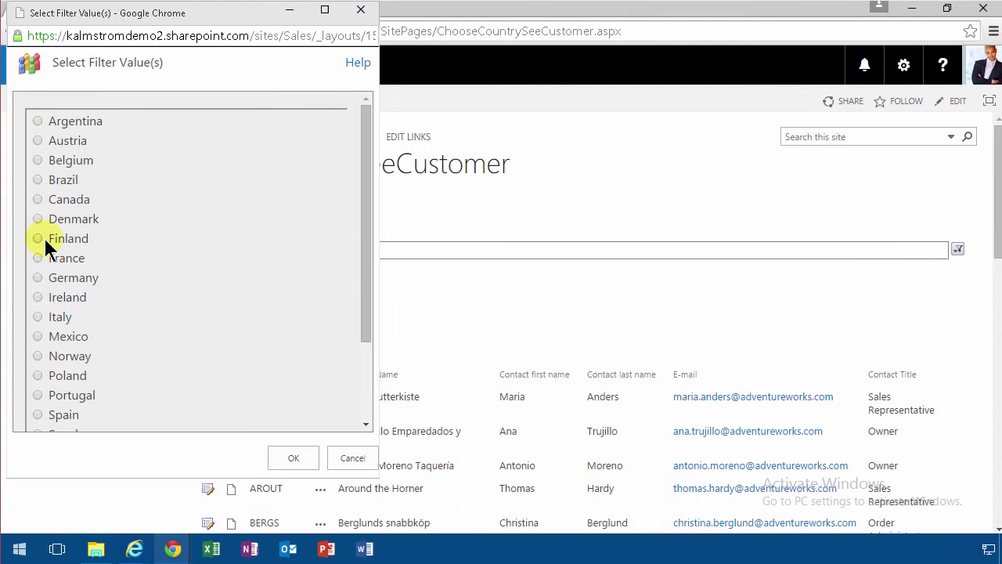
{"action": "left_click", "coordinate": [294, 458]}
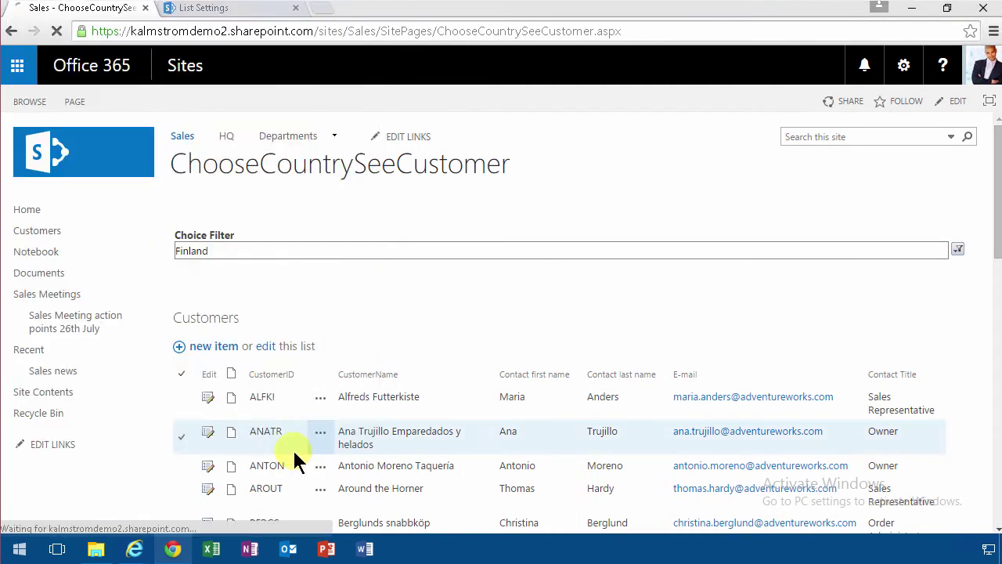